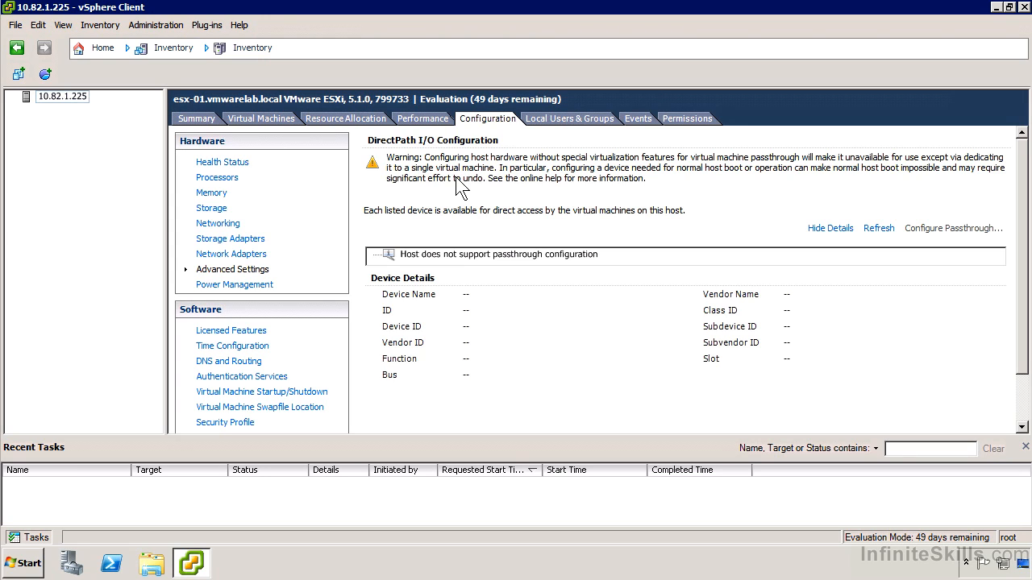
Review the host's power management settings and its licensed features, including the options for assigning a license, without changing anything.
left_click(271, 290)
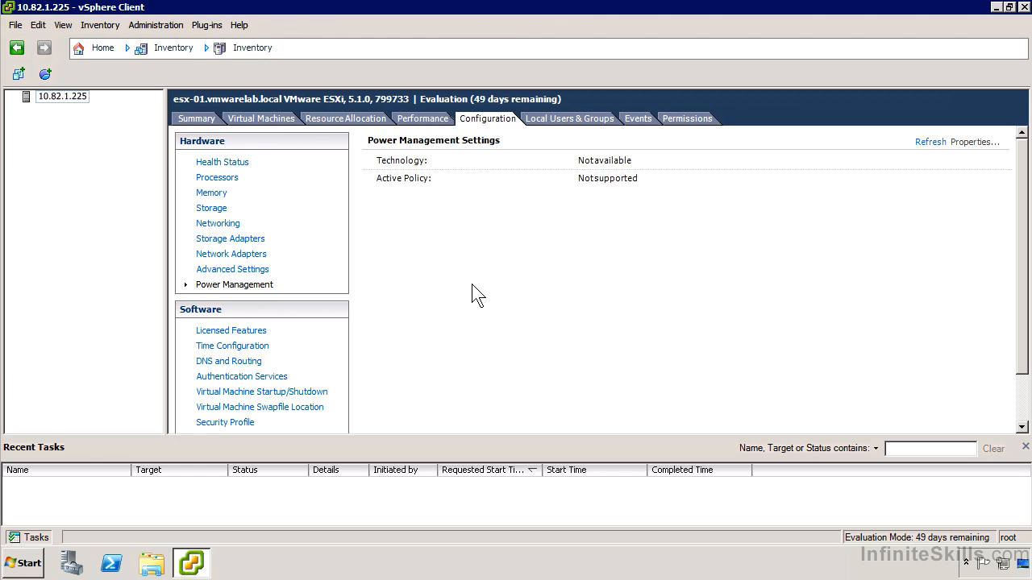
scroll(477, 308, "down", 1)
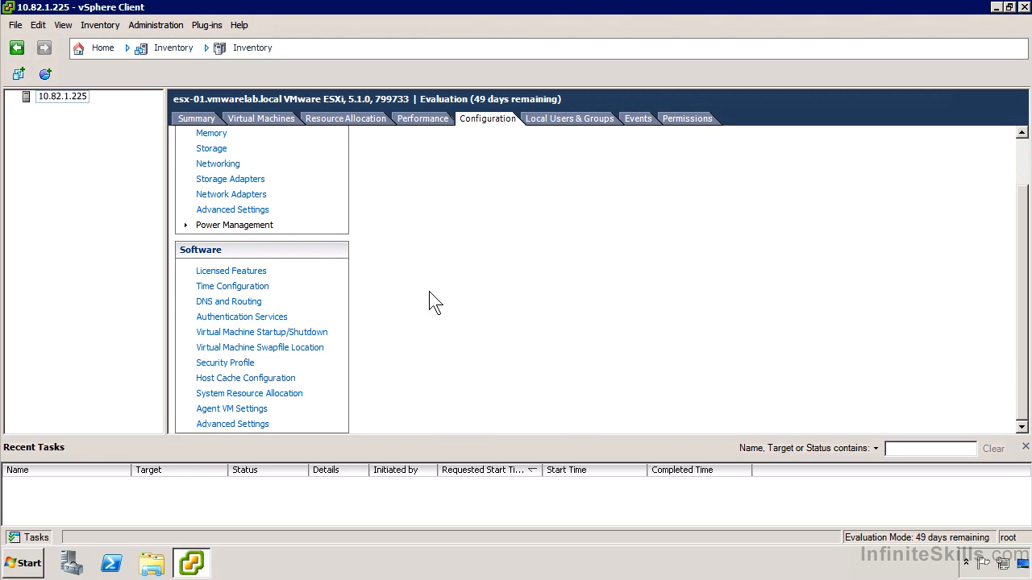
left_click(242, 271)
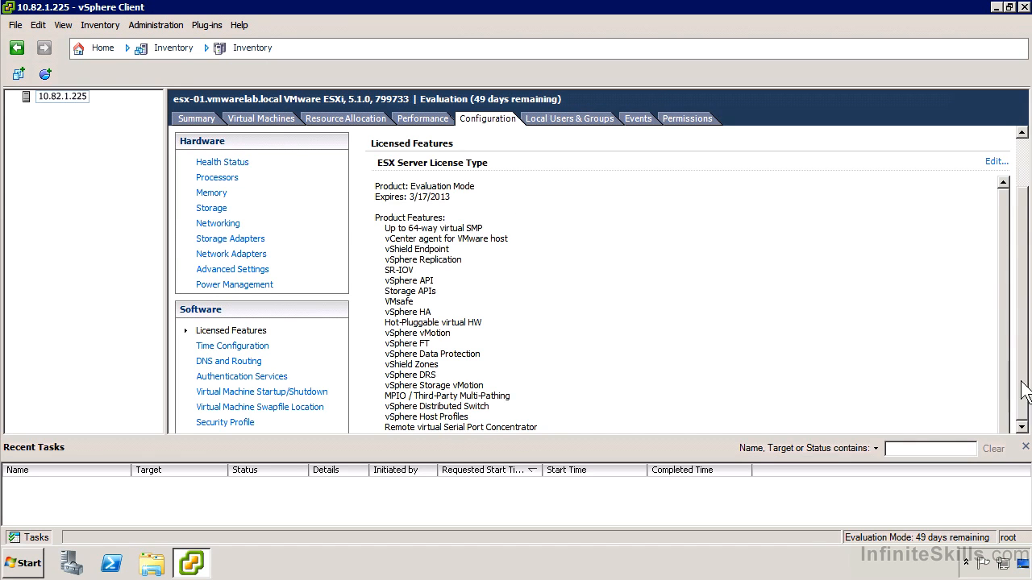
scroll(1015, 399, "down", 1)
scroll(1013, 410, "down", 1)
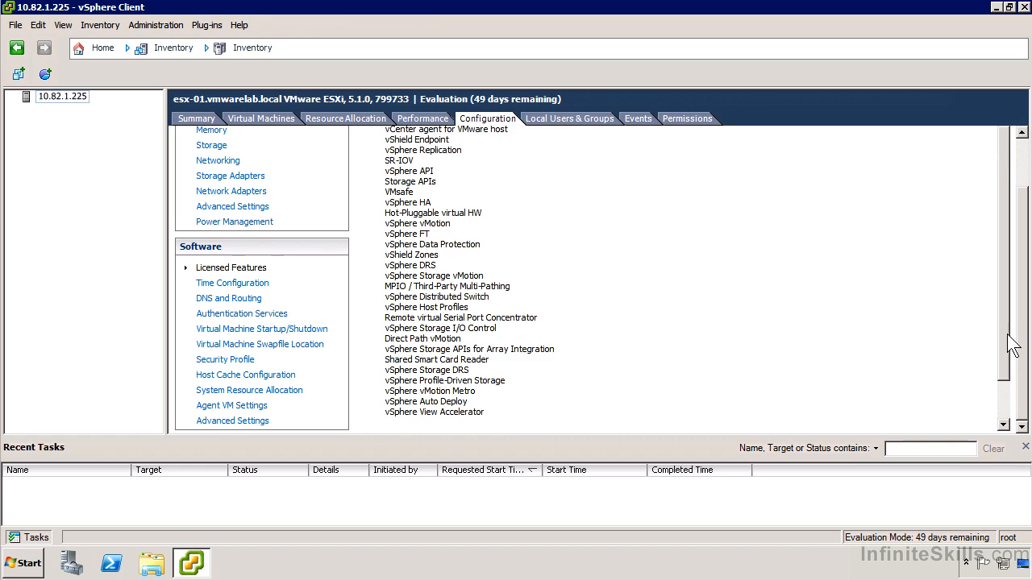
scroll(1013, 261, "up", 1)
scroll(1022, 192, "up", 1)
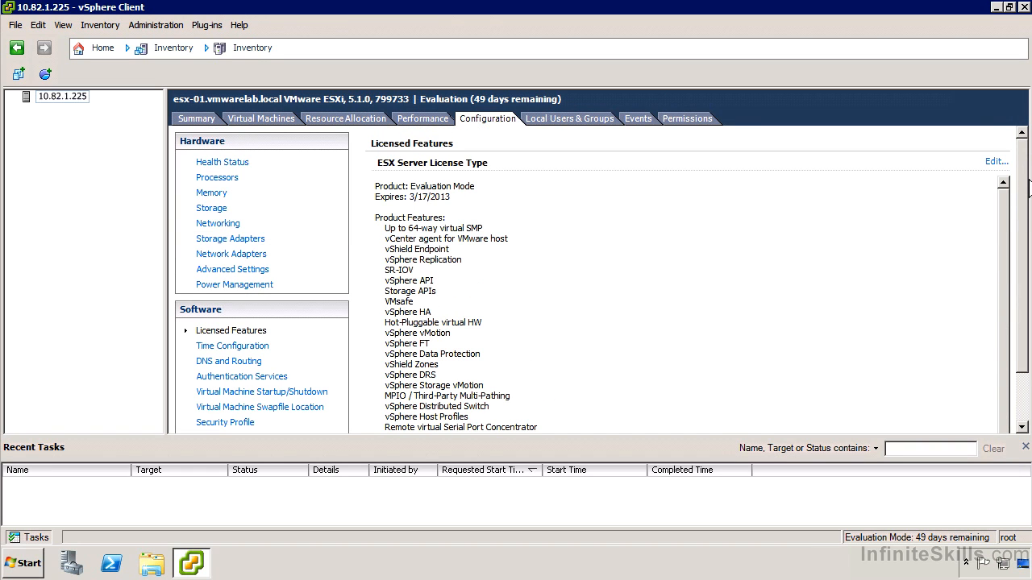
left_click(995, 162)
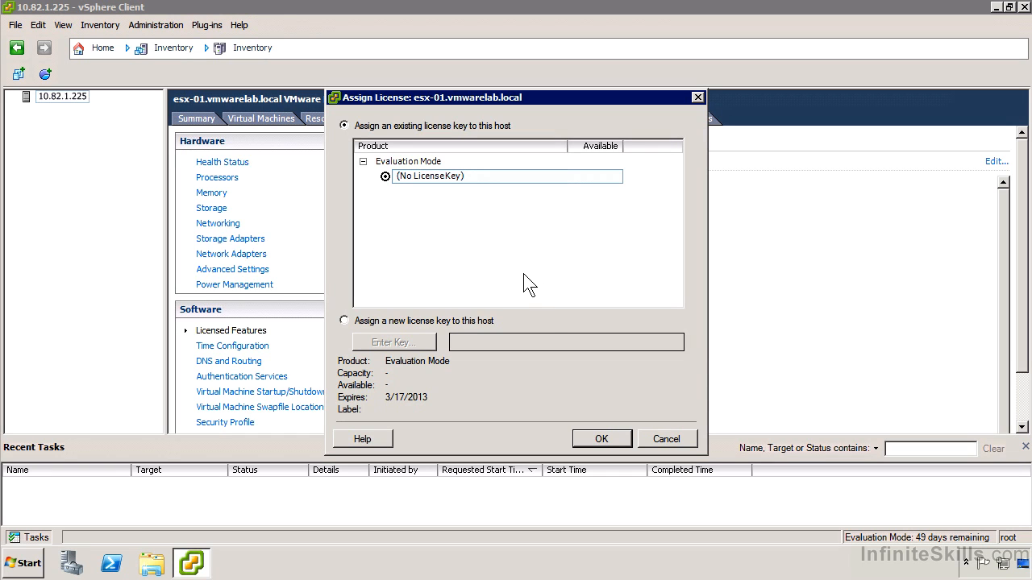
left_click(675, 435)
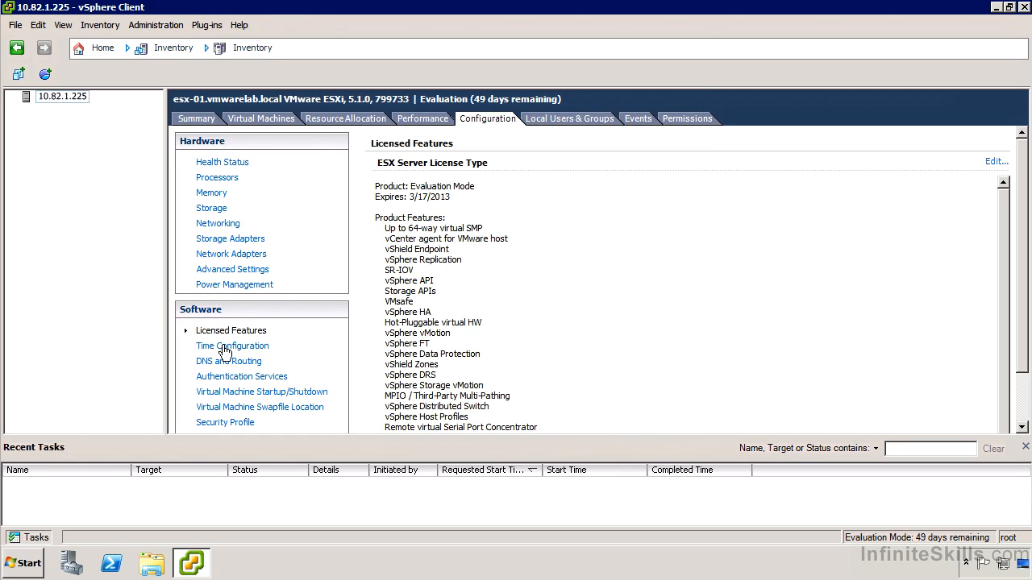
Review the host's time configuration and its DNS and routing settings, including the default gateway options.
left_click(224, 347)
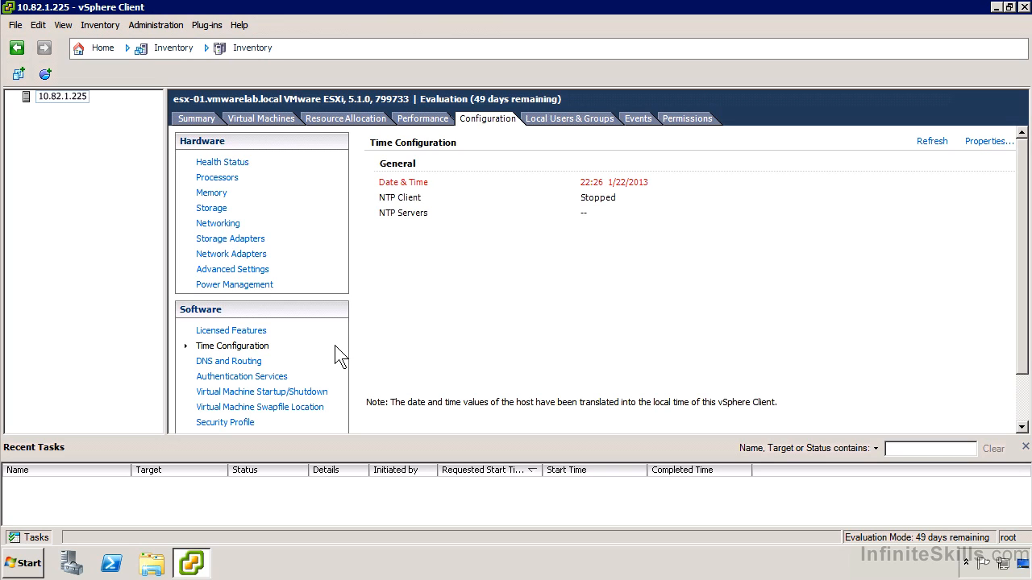
left_click(253, 362)
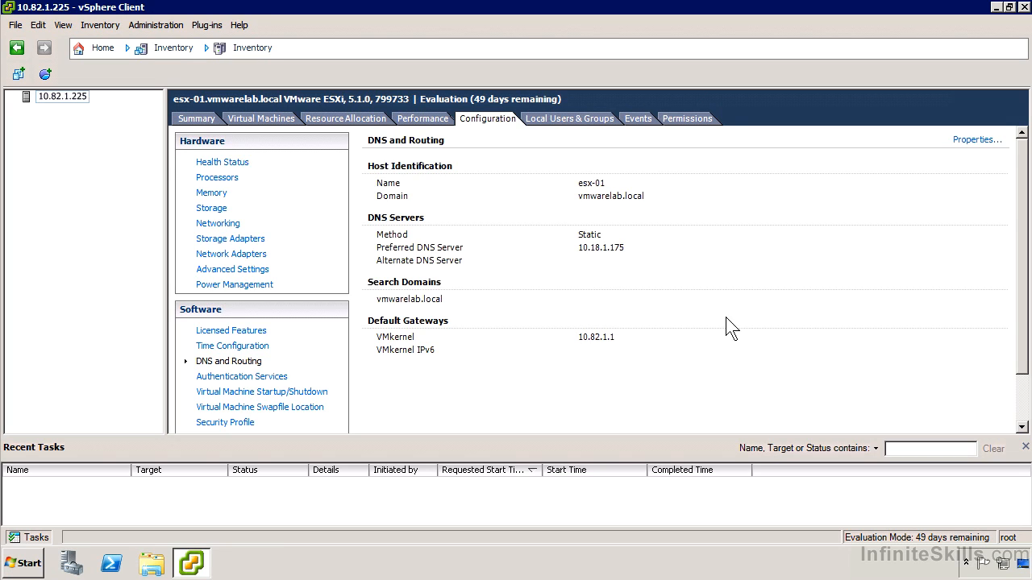
left_click(966, 142)
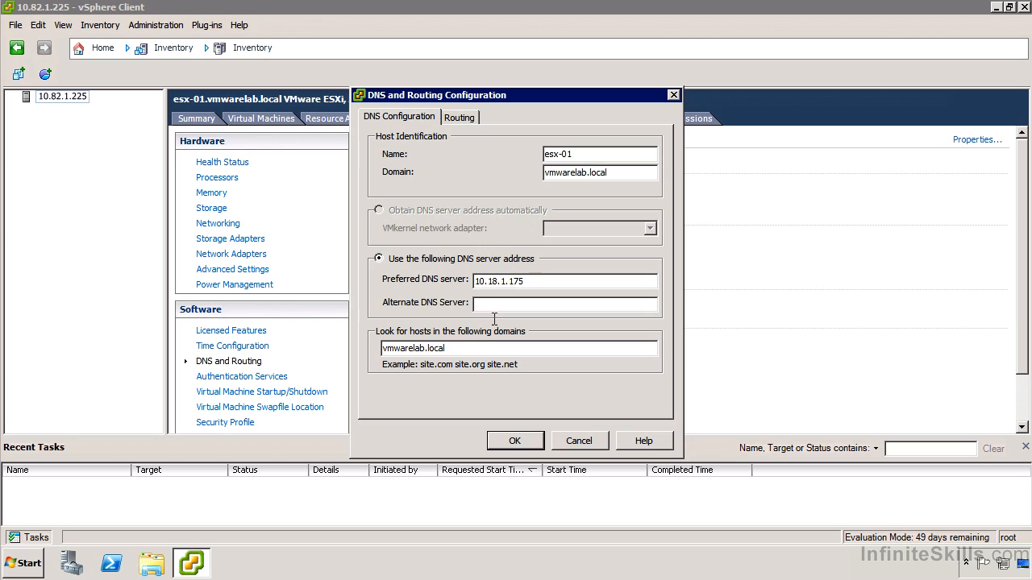
left_click(458, 119)
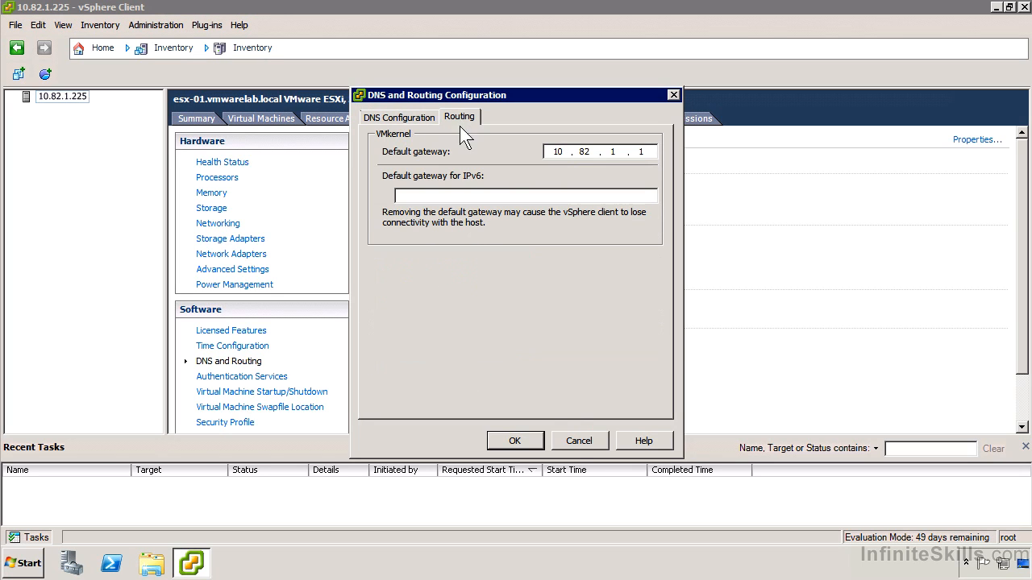
left_click(573, 440)
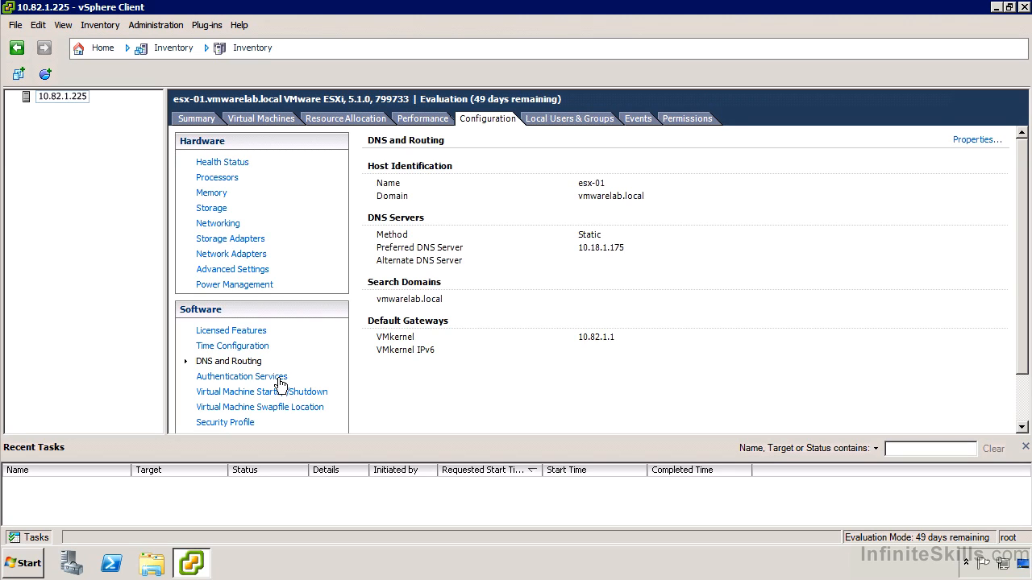
Examine the host's authentication services settings and the available directory service types, leaving the configuration without saving.
left_click(280, 380)
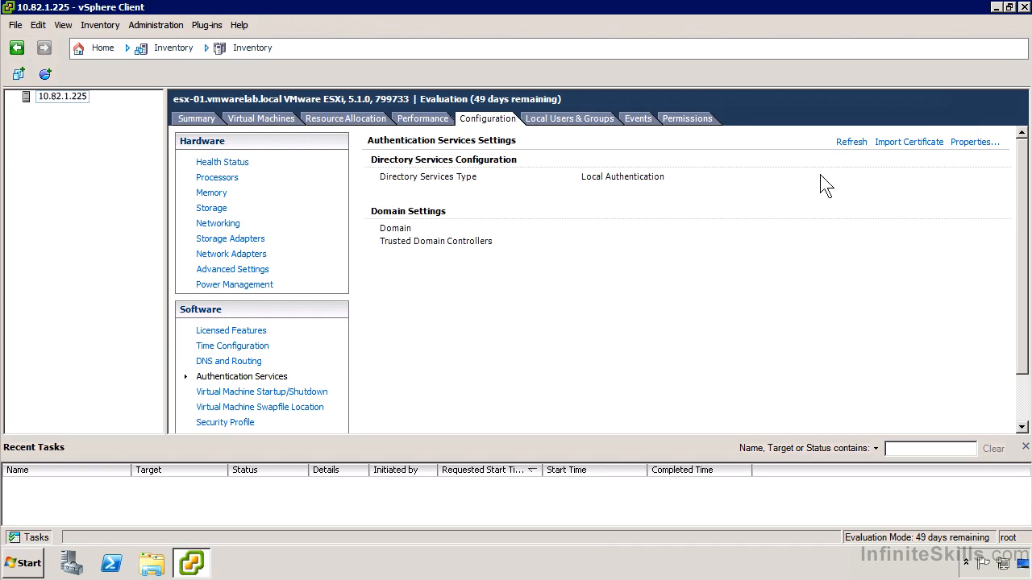
left_click(959, 147)
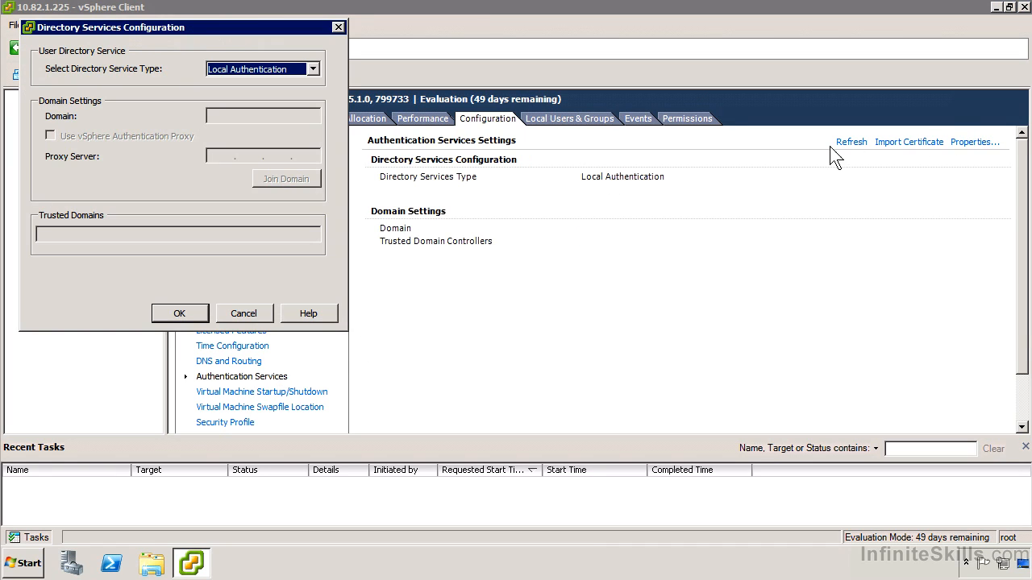
left_click(235, 70)
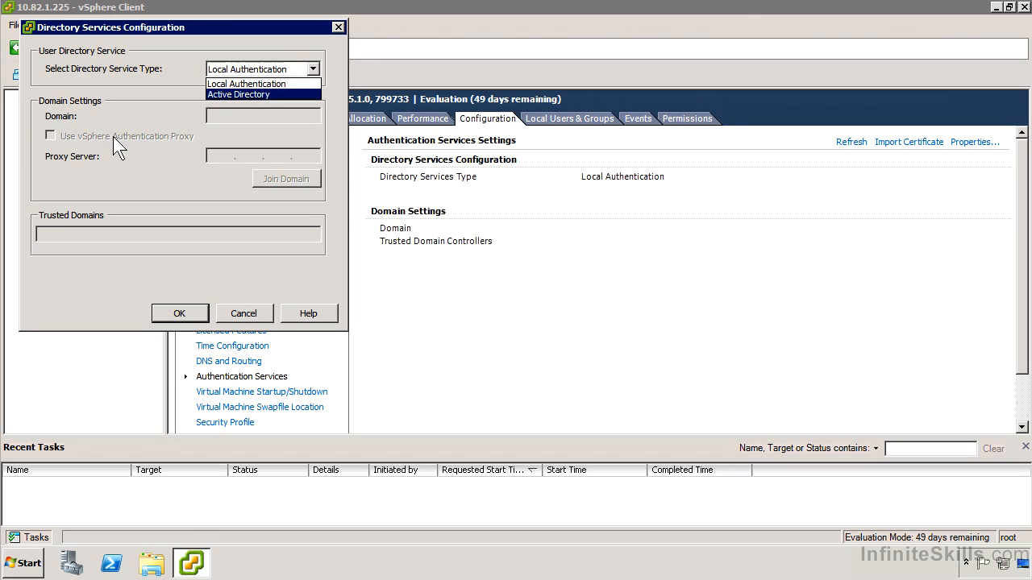
left_click(226, 261)
left_click(229, 313)
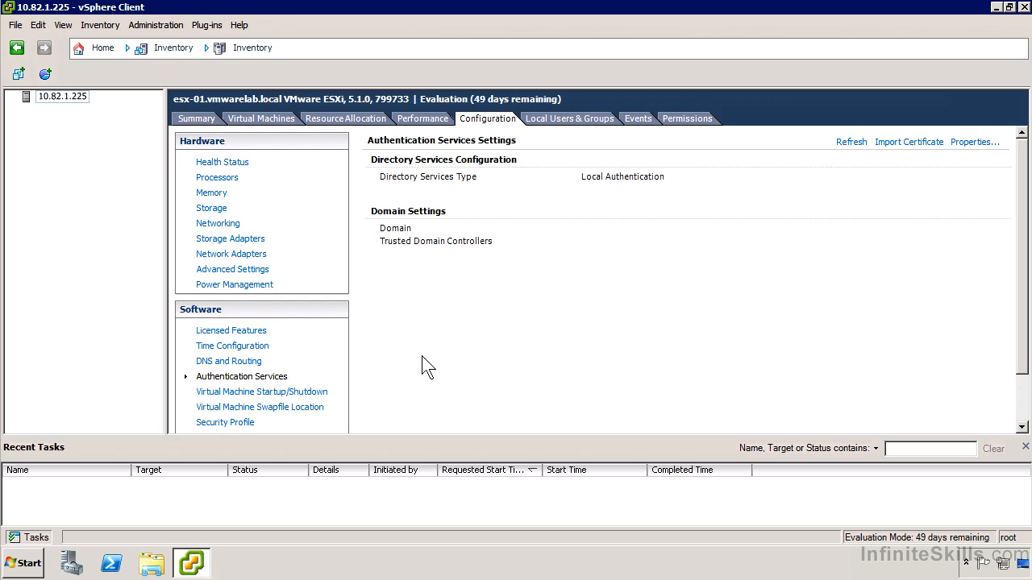
Inspect the virtual machine startup and shutdown settings, including the default delays and startup order options.
left_click(288, 395)
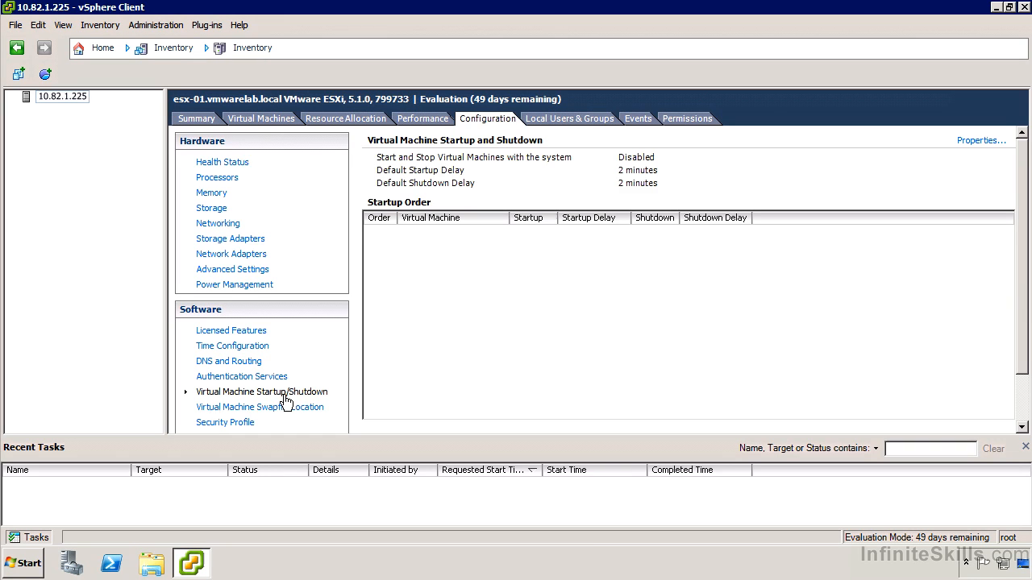
left_click(962, 142)
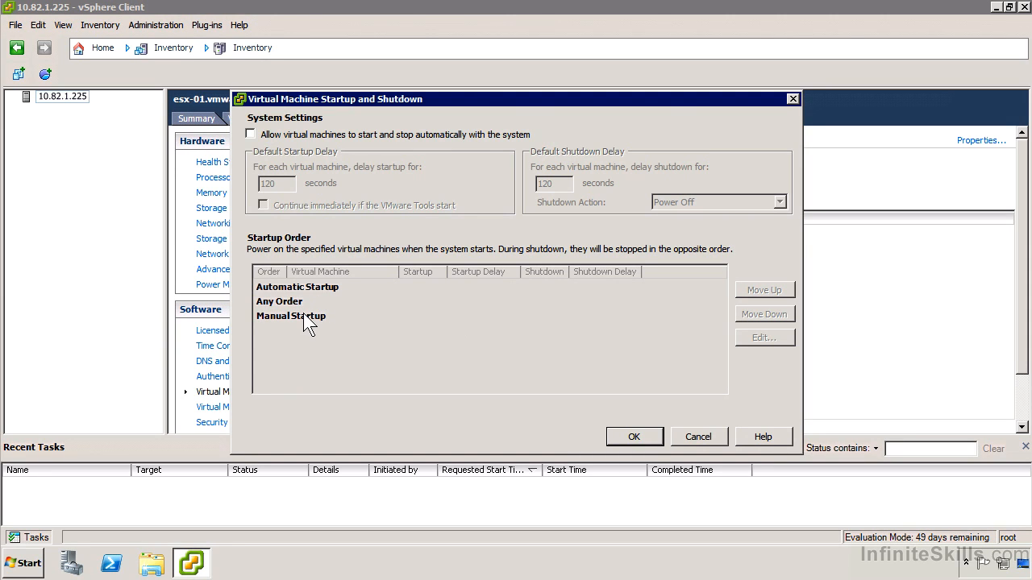
left_click(696, 432)
Inspect the storage options for the virtual machine swapfile location and leave them without saving.
left_click(264, 408)
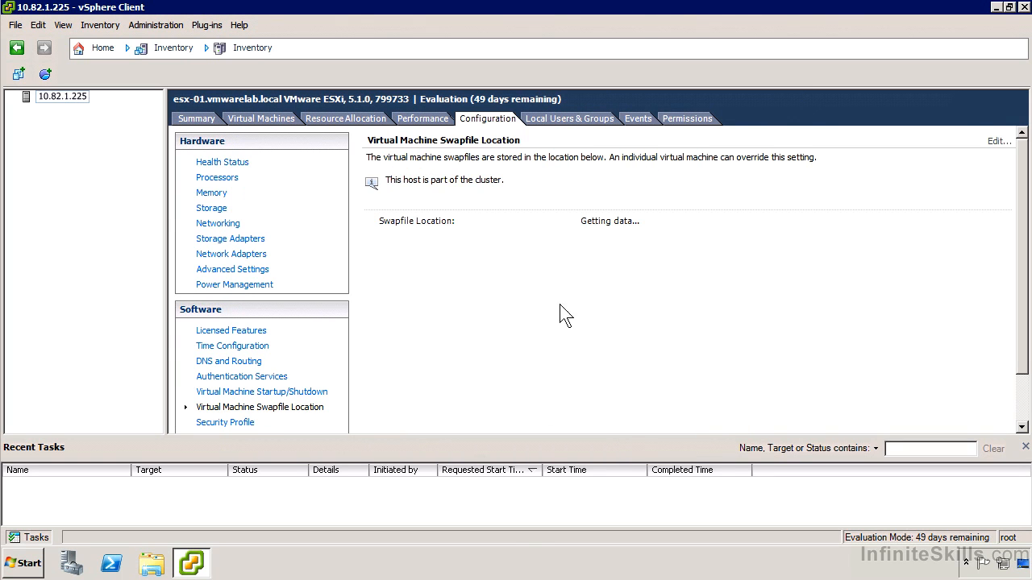
left_click(999, 141)
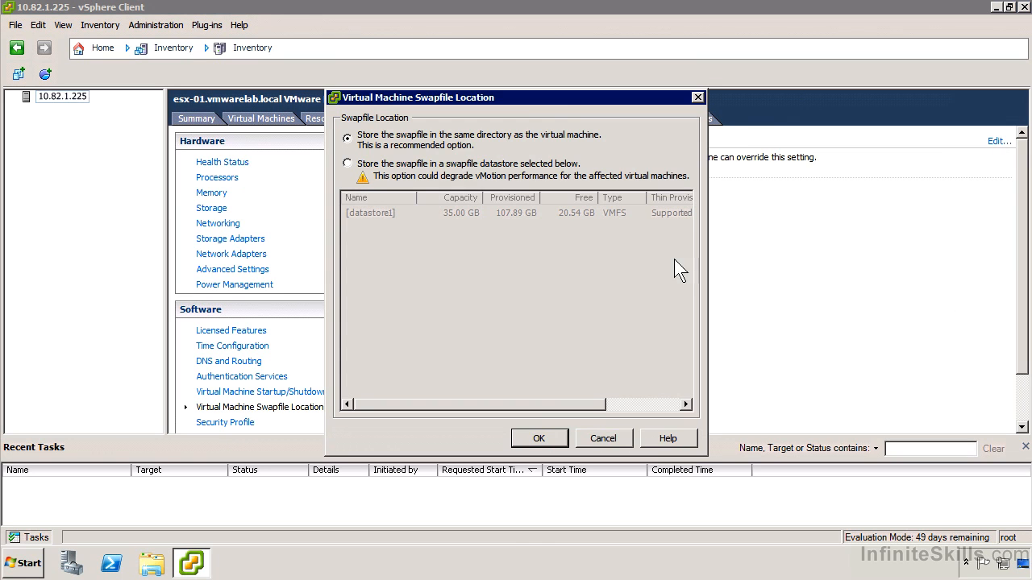
left_click(610, 435)
Review the host's security profile, covering services, firewall connections and the host image profile acceptance level.
scroll(299, 350, "down", 2)
left_click(247, 366)
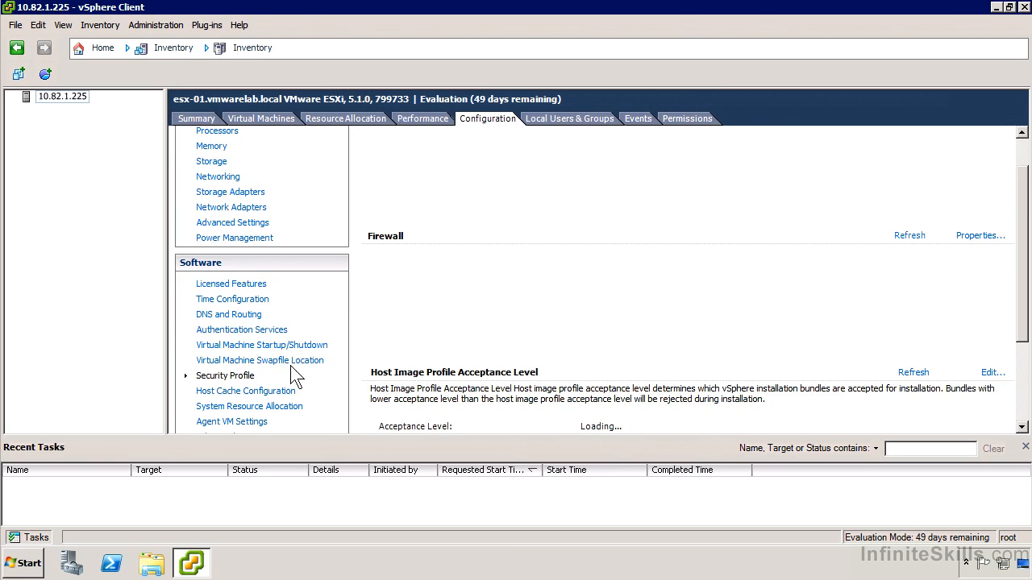
scroll(1002, 269, "up", 2)
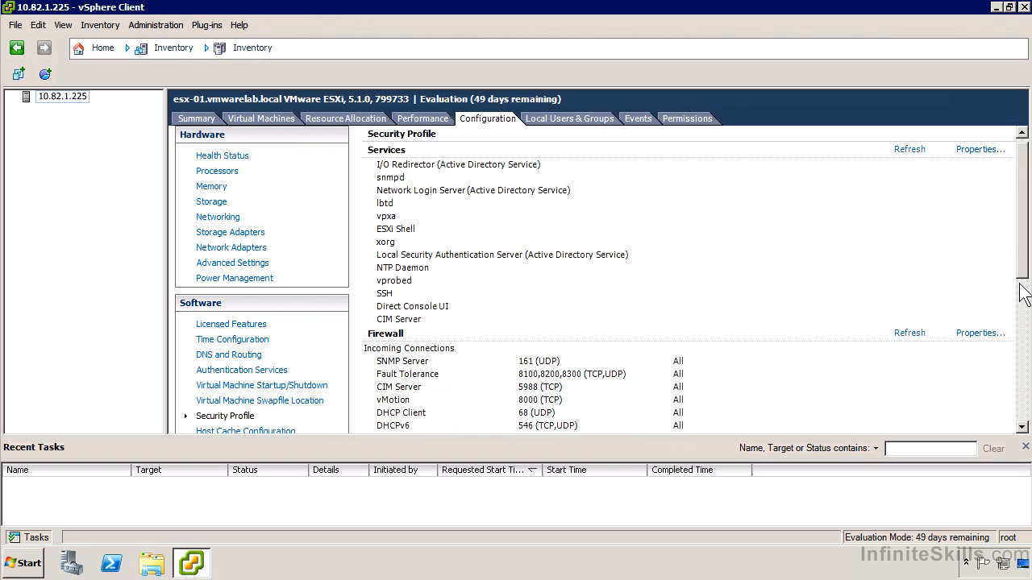
scroll(1022, 317, "down", 5)
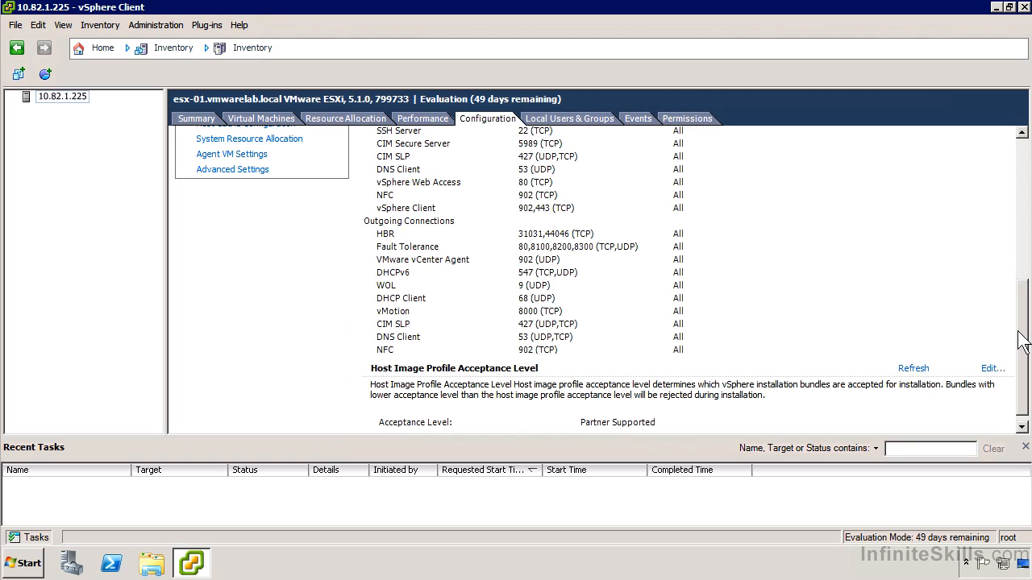
scroll(1024, 339, "up", 1)
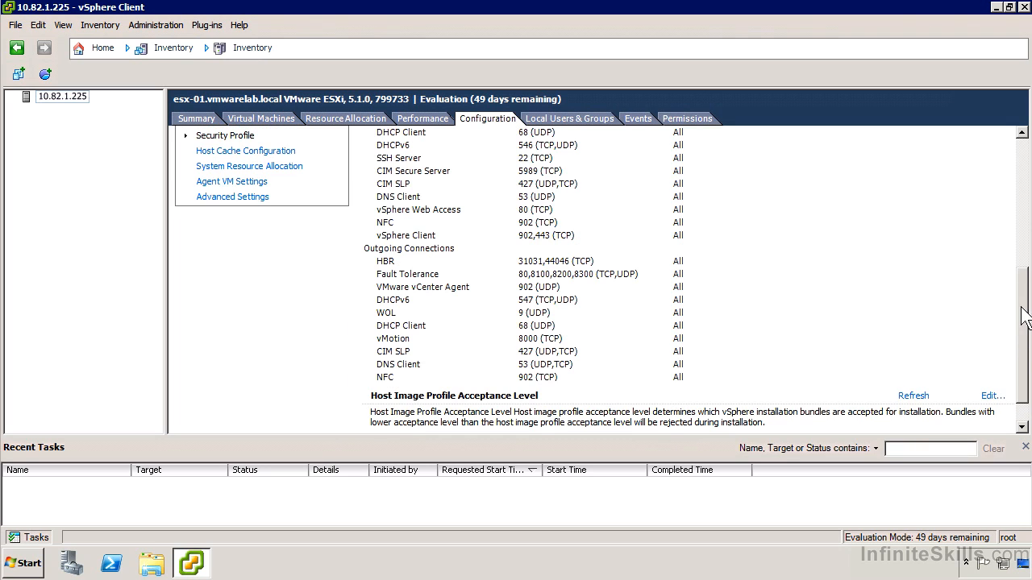
View the host cache configuration for SSD datastores and the system resource allocation settings.
left_click(220, 153)
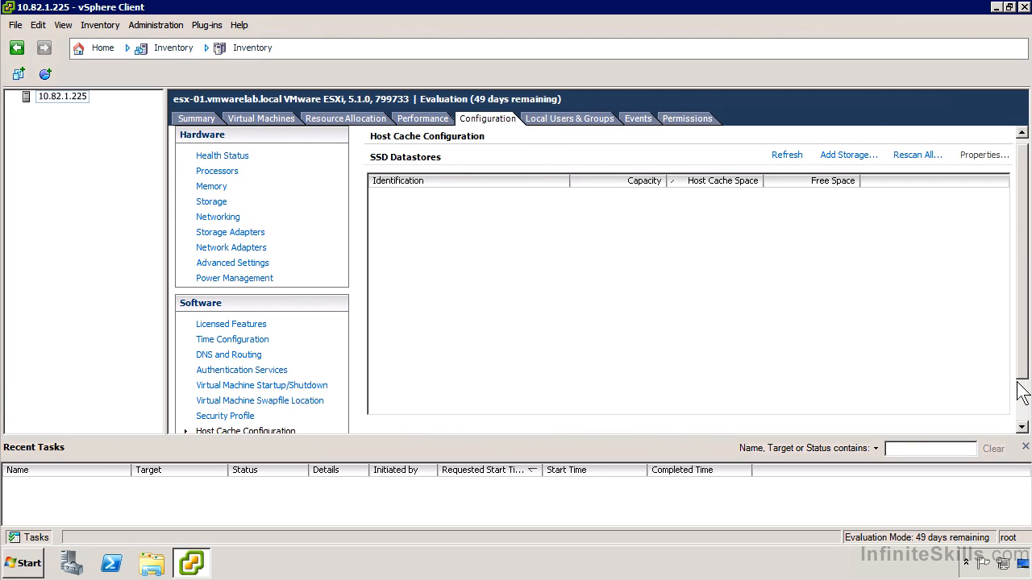
scroll(1025, 403, "down", 2)
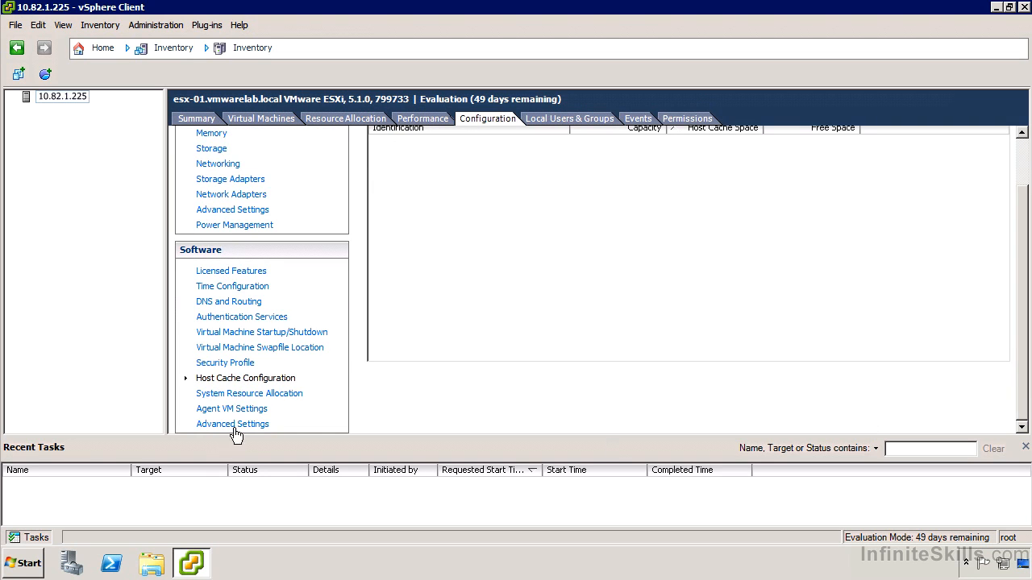
left_click(247, 394)
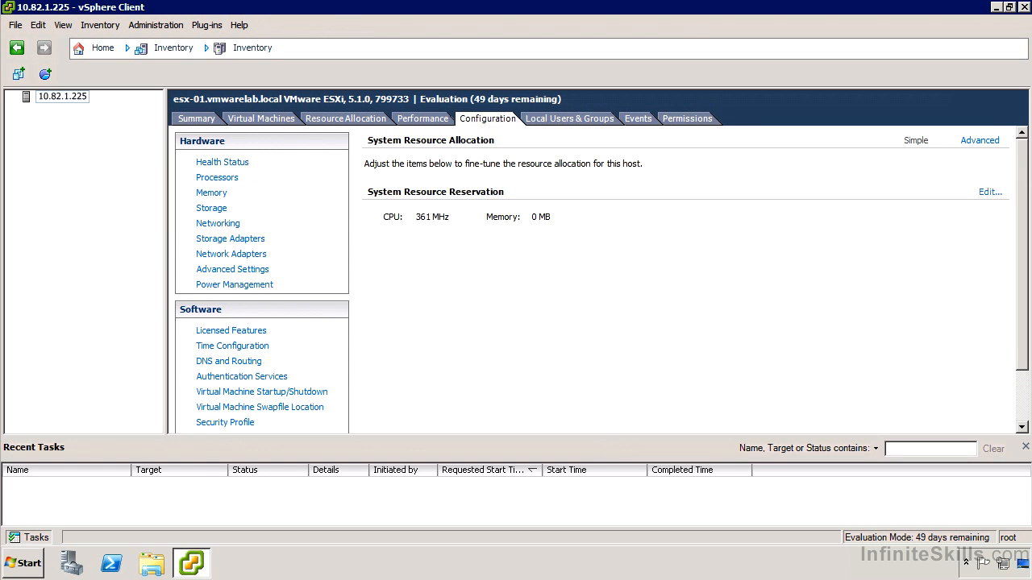
View the agent VM settings and the host's advanced software settings, closing the latter without saving.
scroll(1025, 401, "down", 2)
left_click(228, 405)
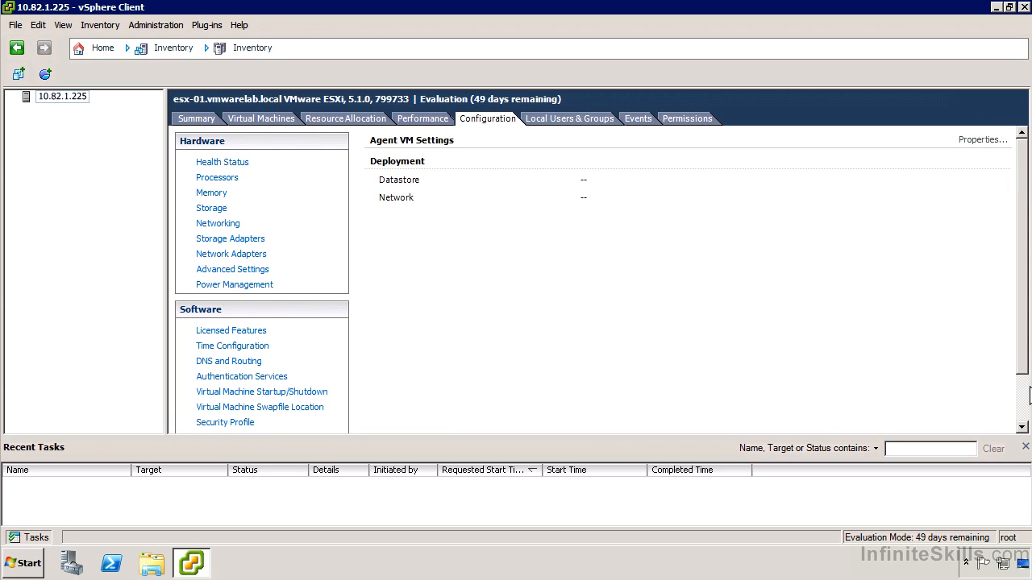
scroll(1024, 400, "down", 2)
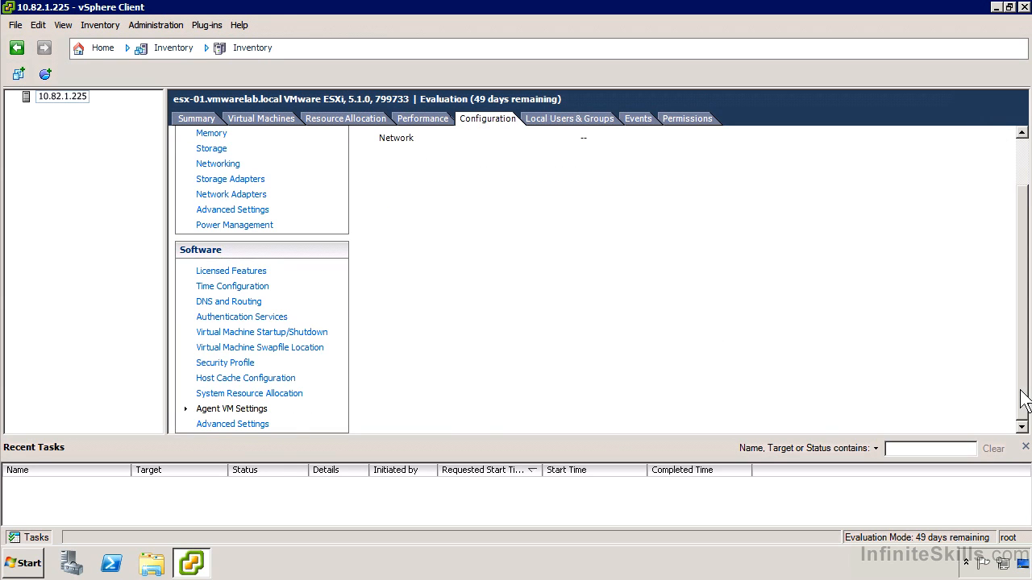
left_click(242, 424)
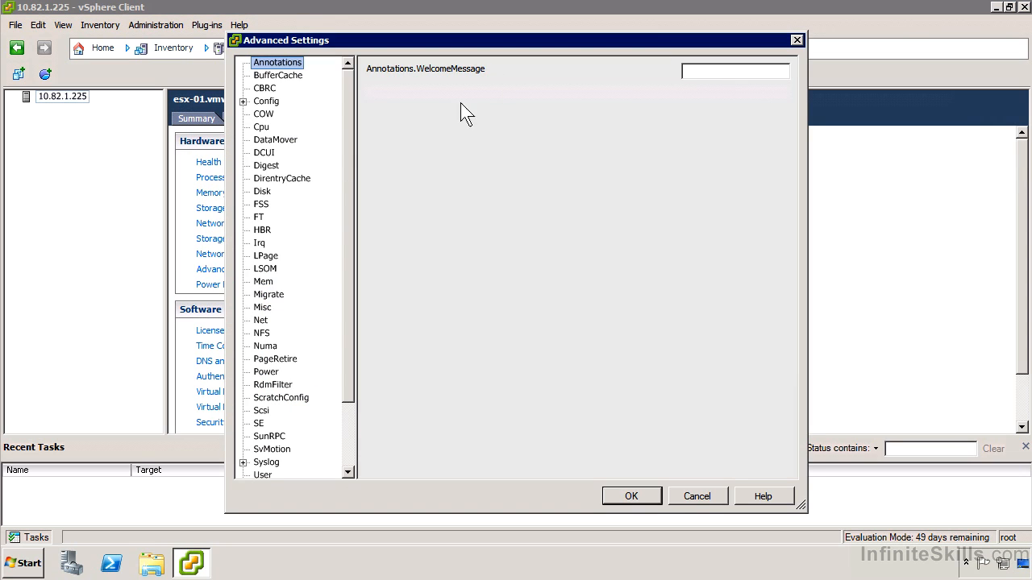
left_click(694, 496)
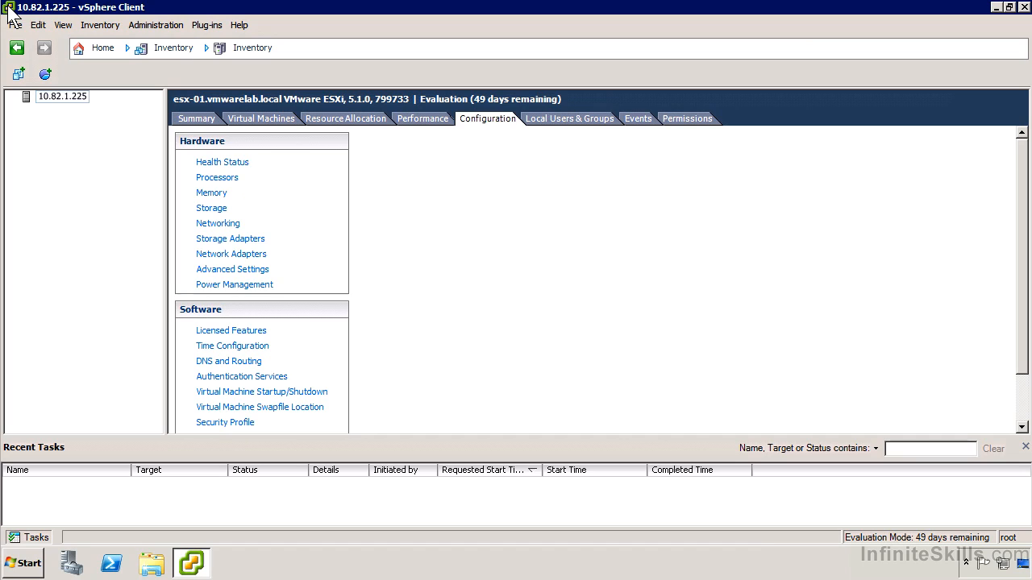
Look through the host's local users and groups, events and permissions, and return to its configuration view.
left_click(594, 120)
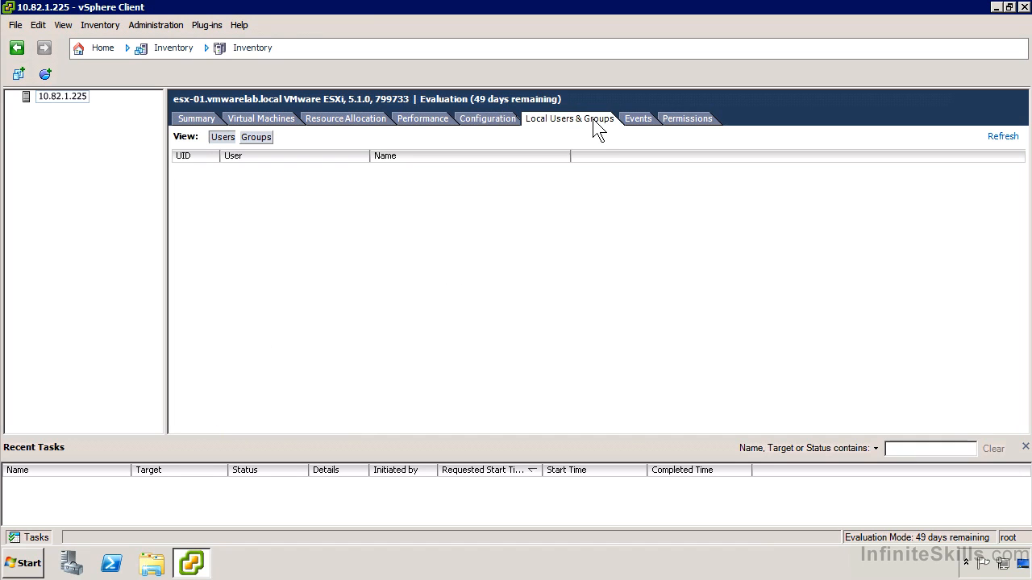
left_click(640, 121)
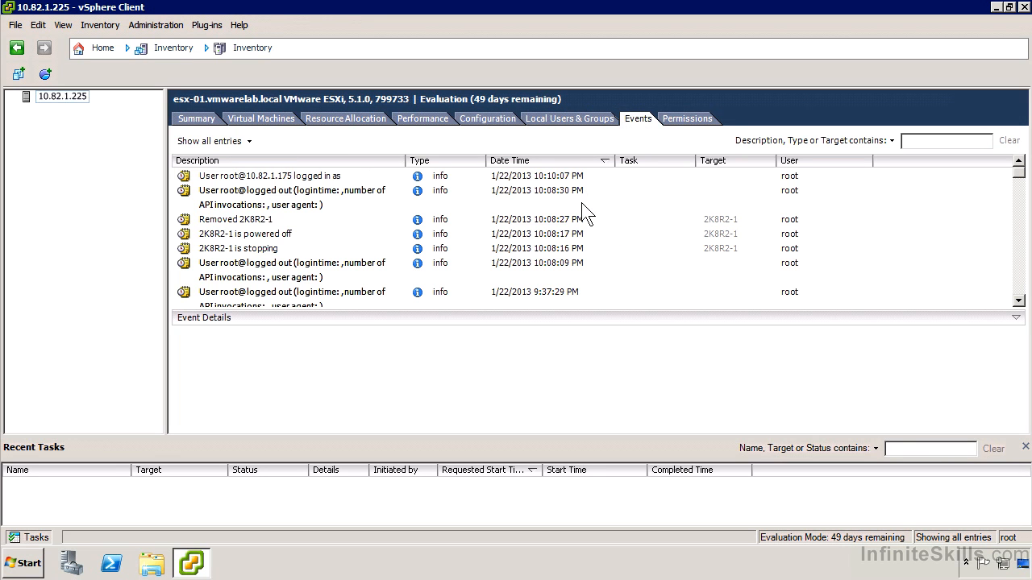
left_click(683, 121)
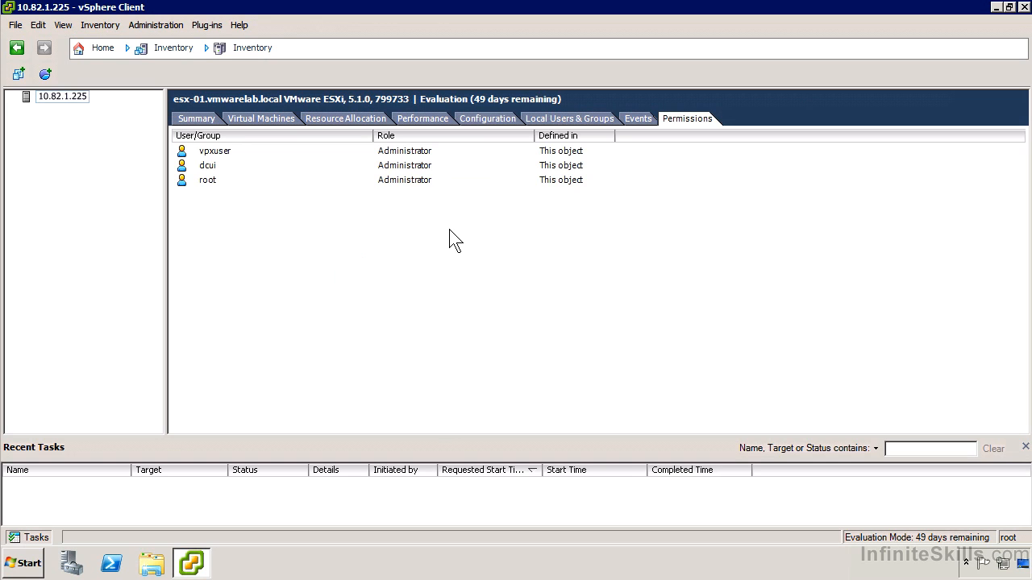
left_click(491, 120)
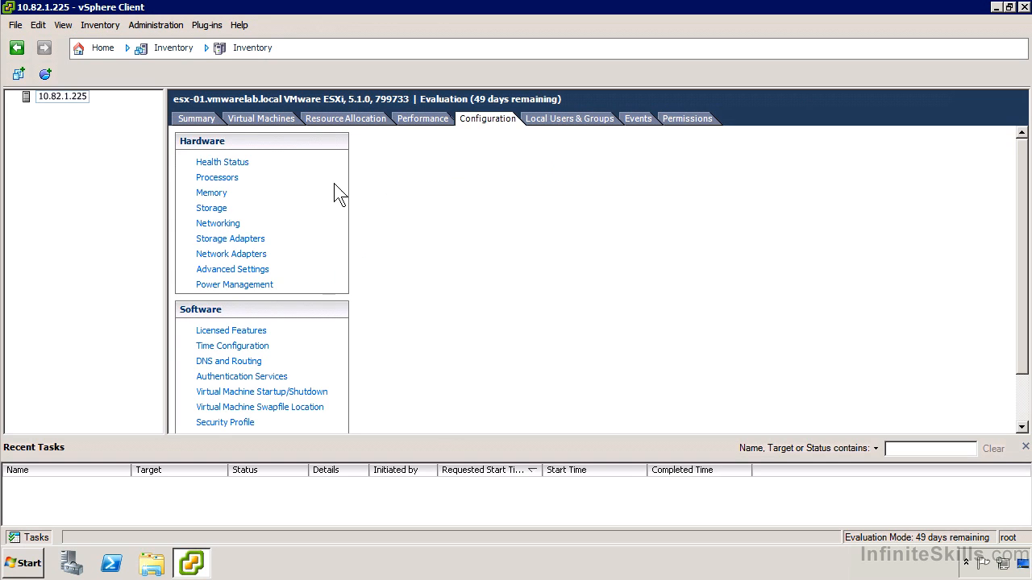
Browse datastore1 from the host's storage configuration and look through its ISO and 2K8R2-1 folders.
left_click(221, 212)
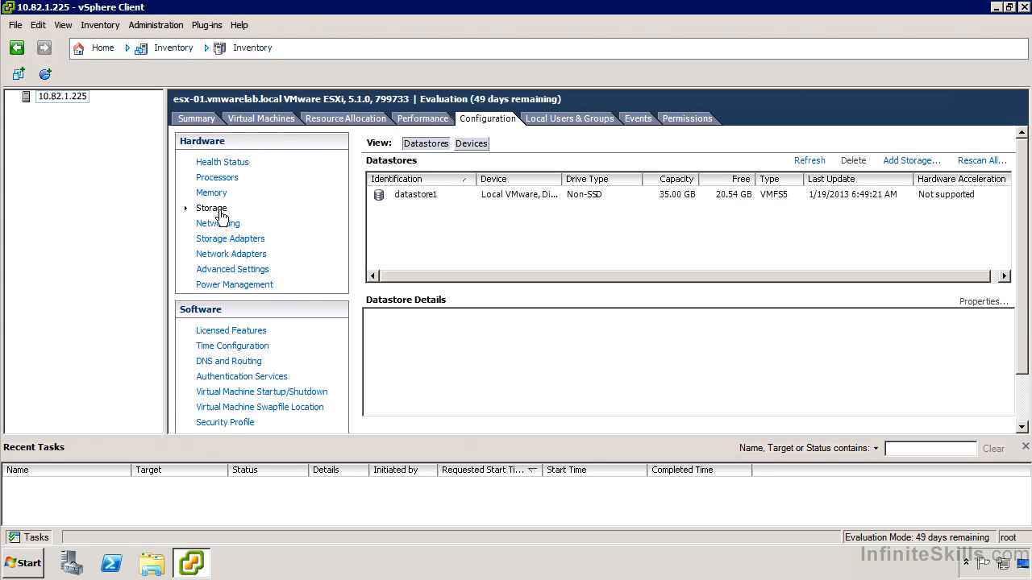
left_click(431, 196)
right_click(431, 196)
left_click(466, 203)
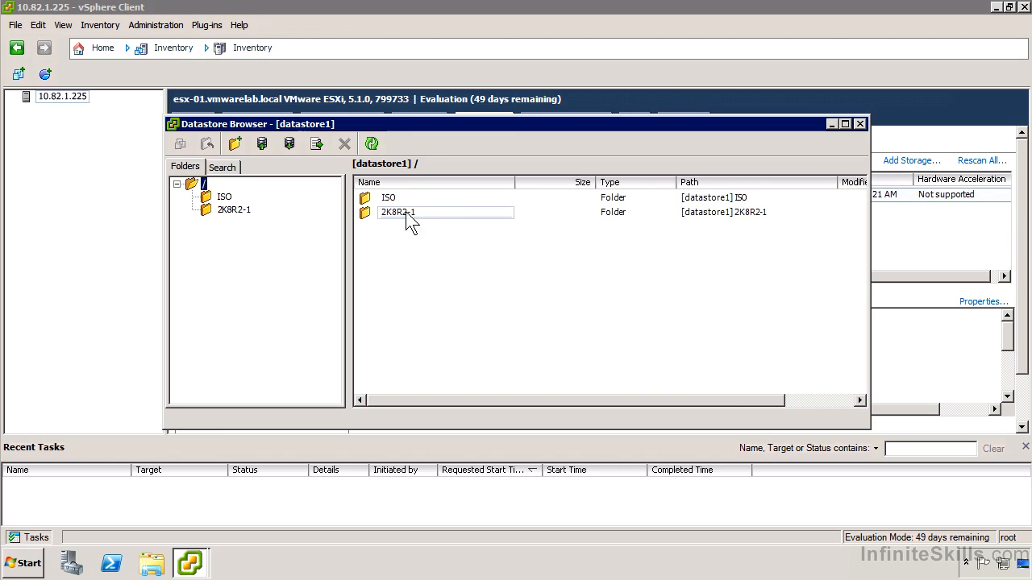
left_click(224, 198)
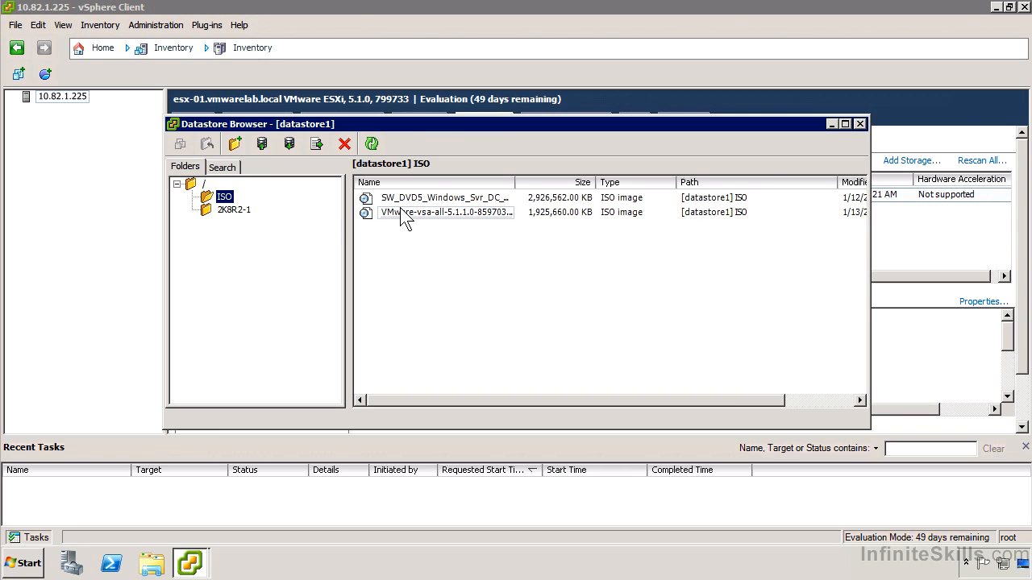
left_click(231, 211)
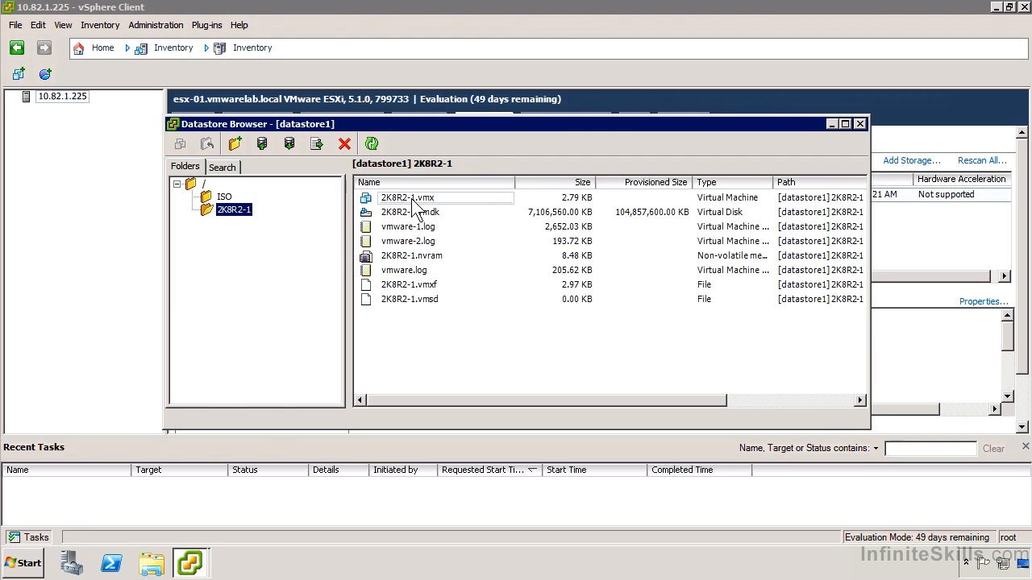
Add 2K8R2-1.vmx to the inventory as 2K8R2-1 in the 10.82.1.225 resource pool, and close the datastore browser.
left_click(413, 199)
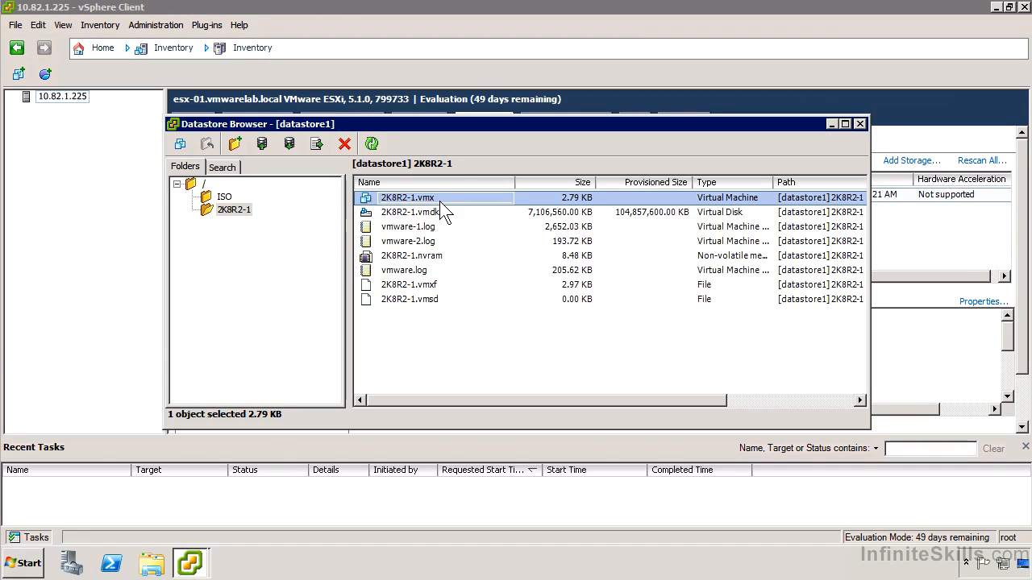
right_click(438, 199)
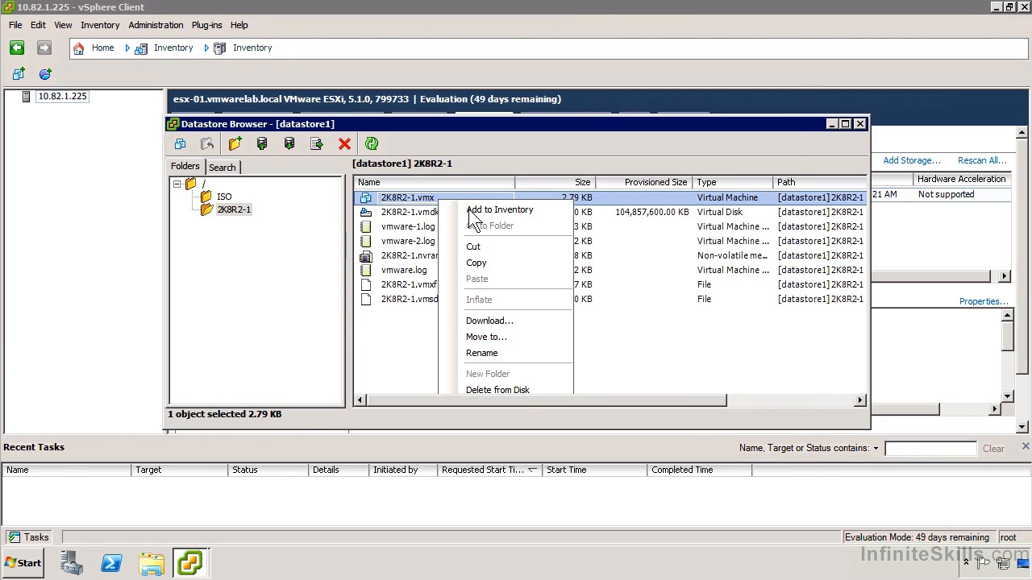
left_click(472, 211)
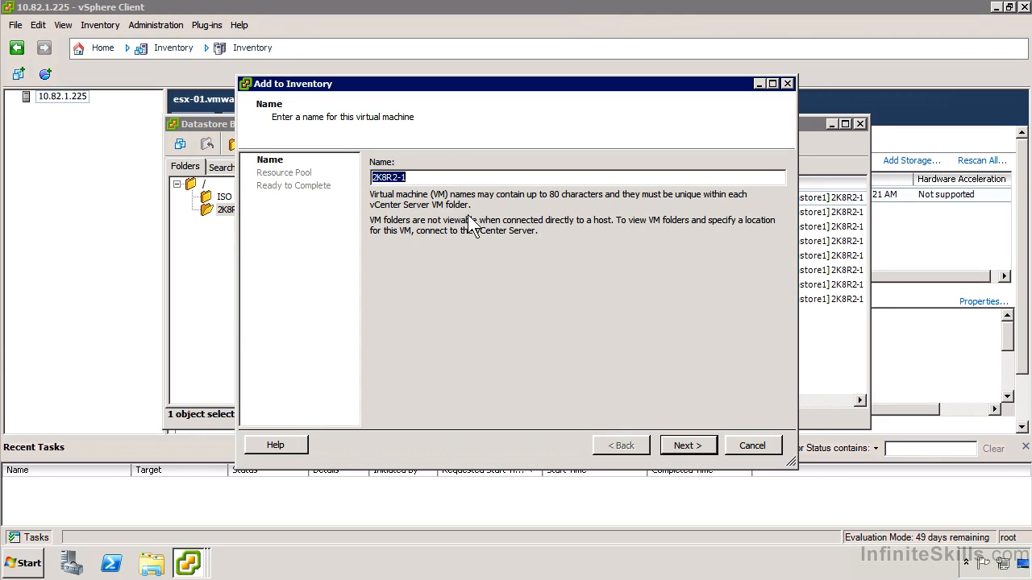
left_click(688, 445)
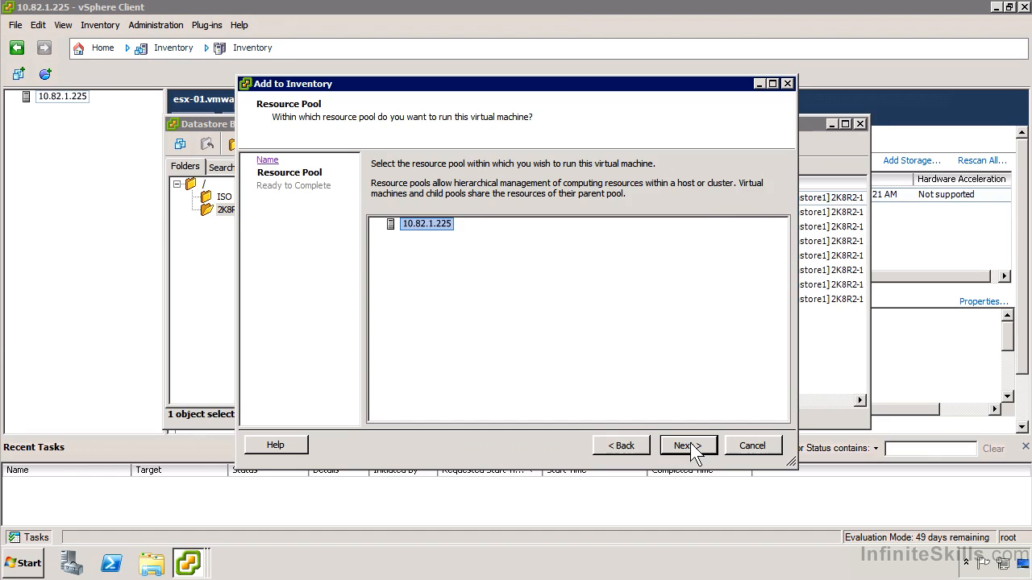
left_click(690, 447)
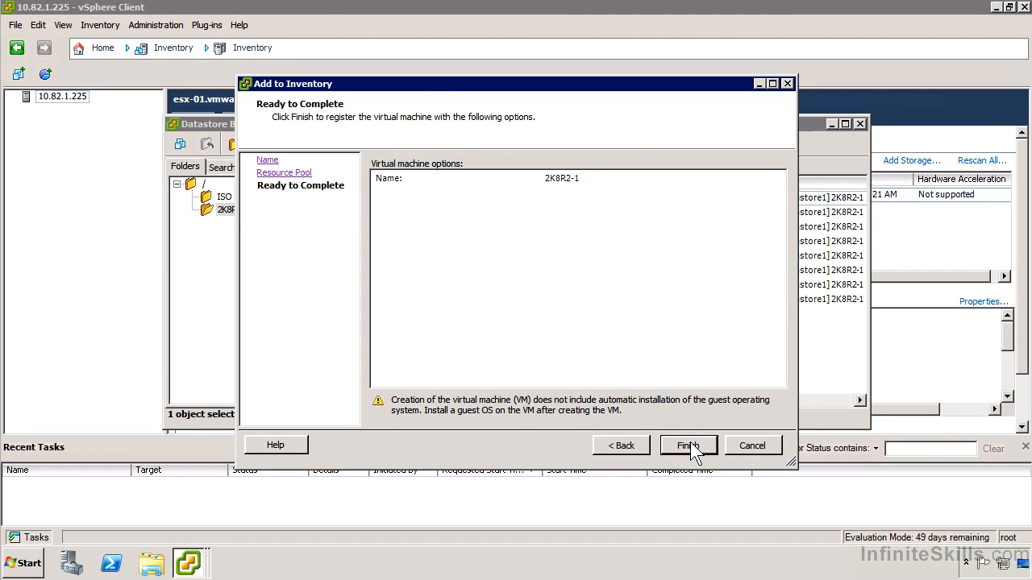
left_click(689, 446)
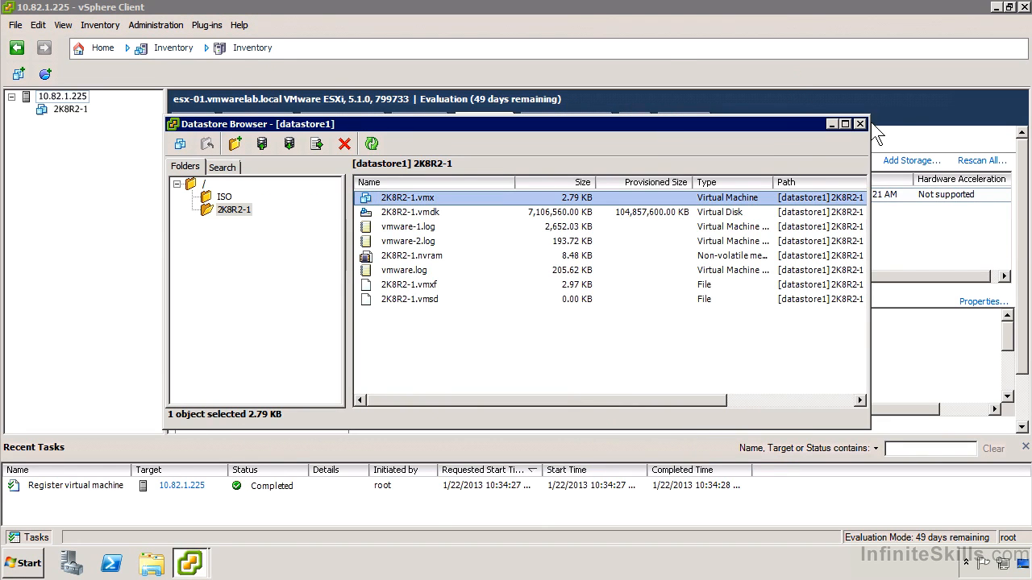
left_click(859, 123)
Select the 2K8R2-1 virtual machine in the inventory and view its available power operations without running any.
left_click(69, 109)
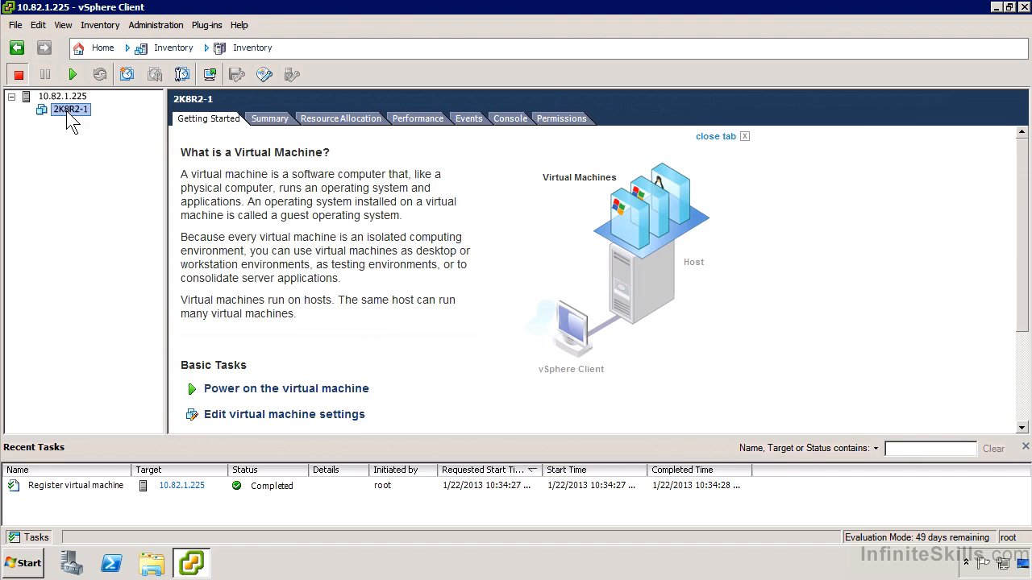
right_click(66, 110)
mouse_move(105, 124)
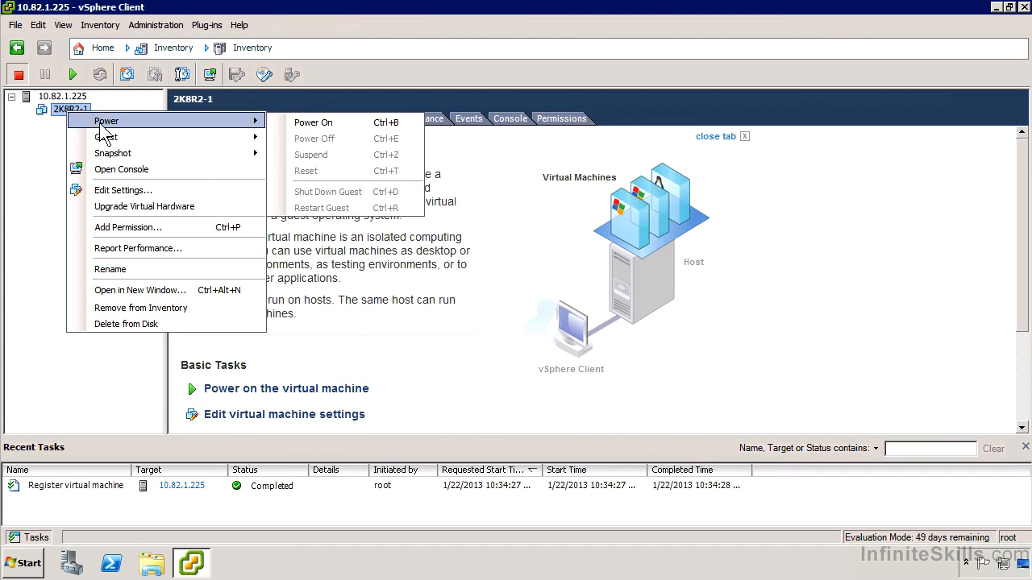
left_click(53, 151)
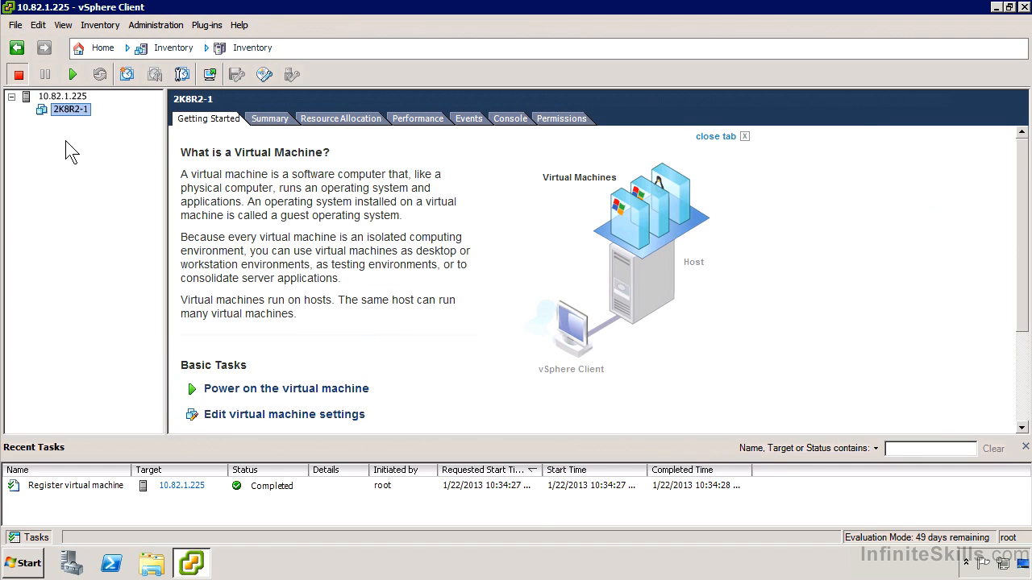